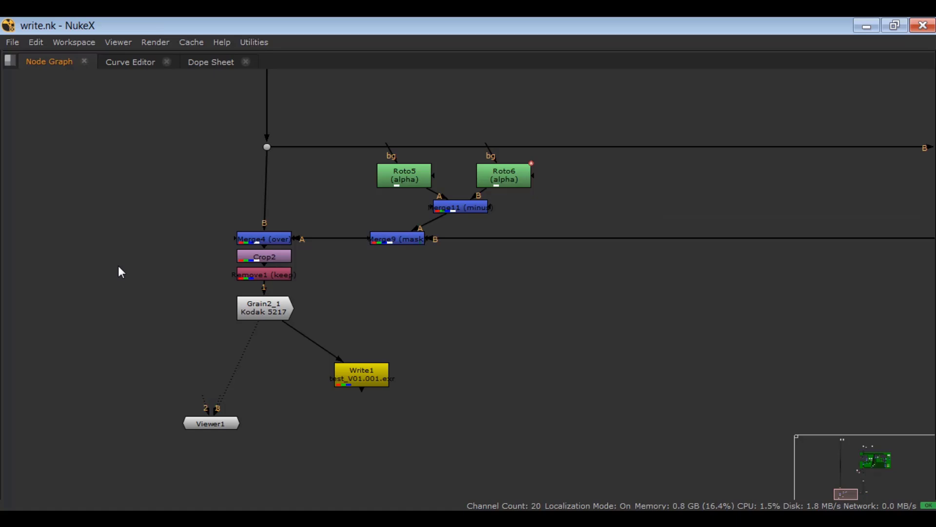
- Add a Write node to the node graph beside the end of the comp, near Grain2_1 and Viewer1
scroll(118, 266, down, 10)
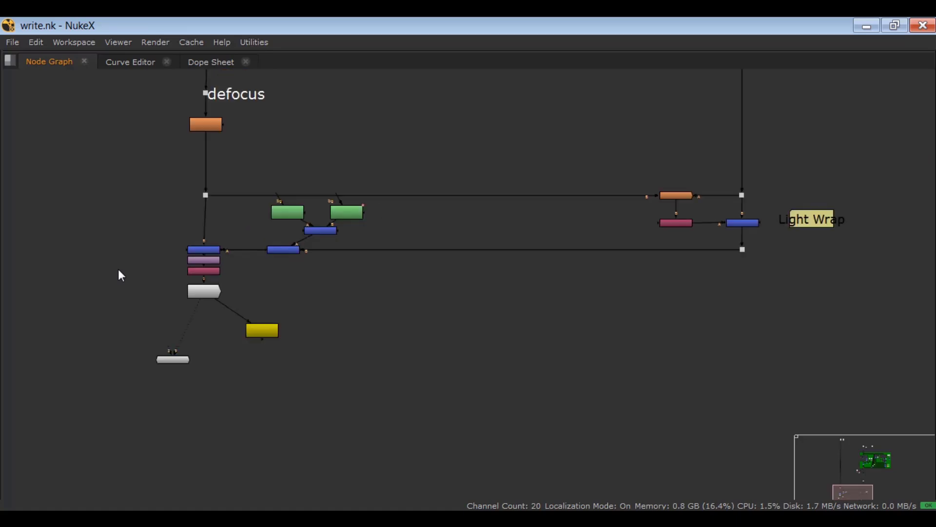
middle_drag(166, 223, 212, 324)
drag(522, 85, 185, 342)
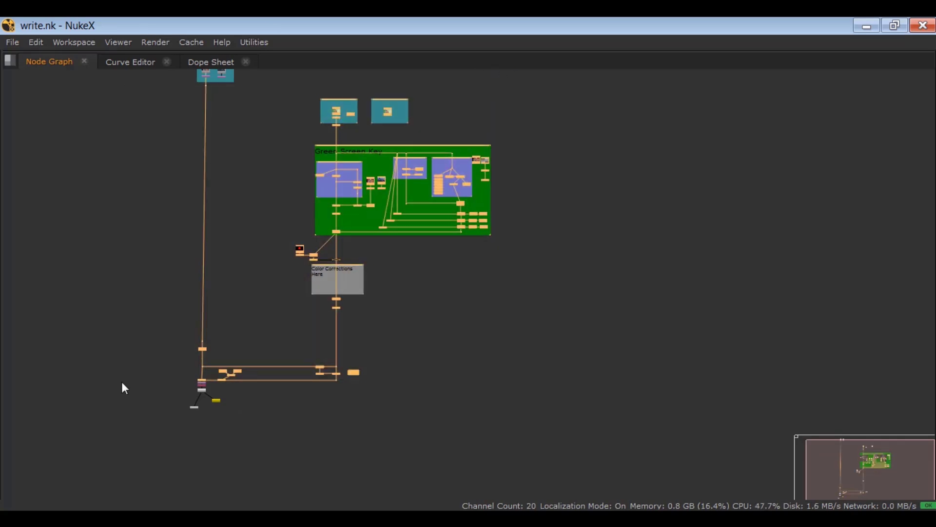
scroll(147, 400, up, 8)
click(396, 352)
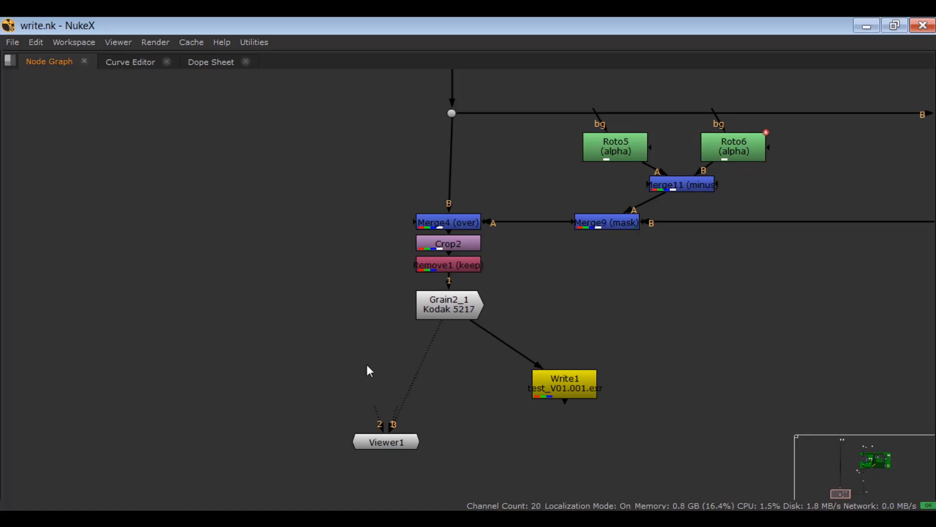
key(w)
drag(376, 379, 348, 352)
click(354, 373)
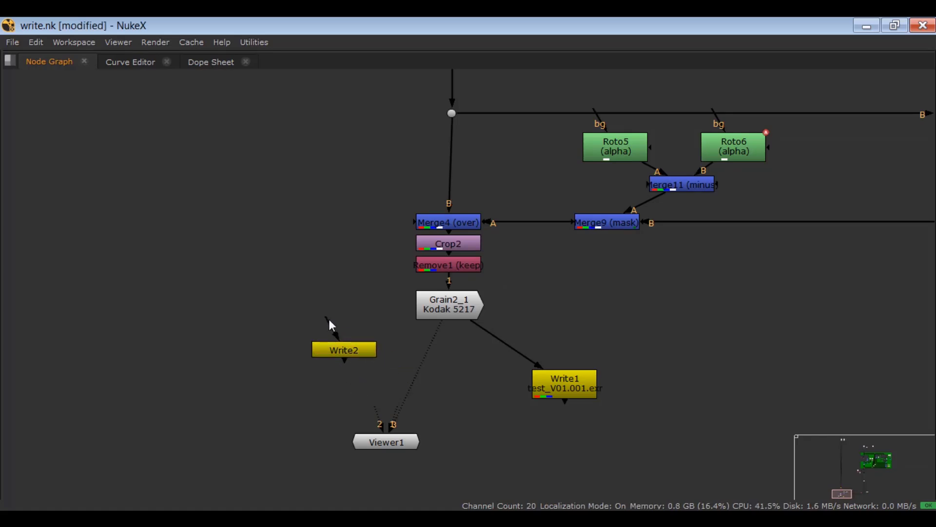
drag(328, 319, 341, 365)
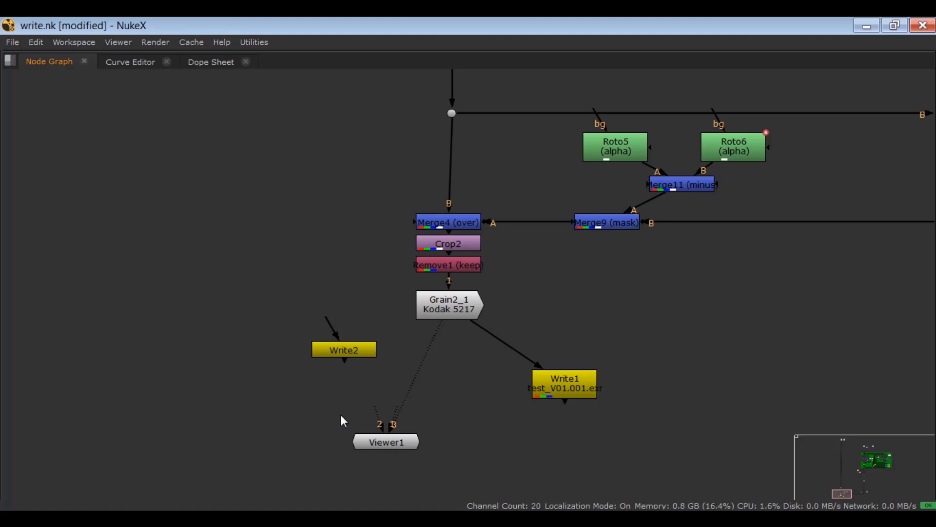
- Open the Write2 node's properties, review the available file types, and close the properties without choosing one
double_click(335, 350)
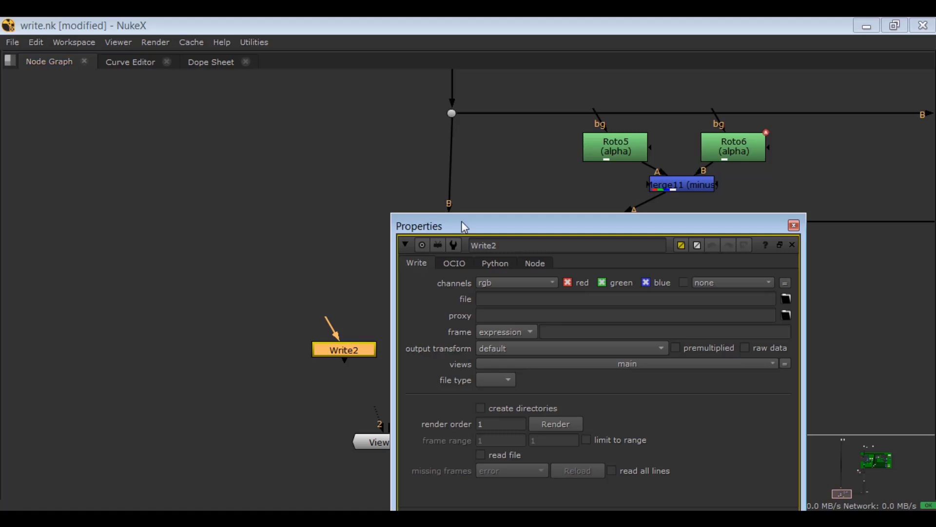
drag(462, 226, 451, 137)
click(484, 293)
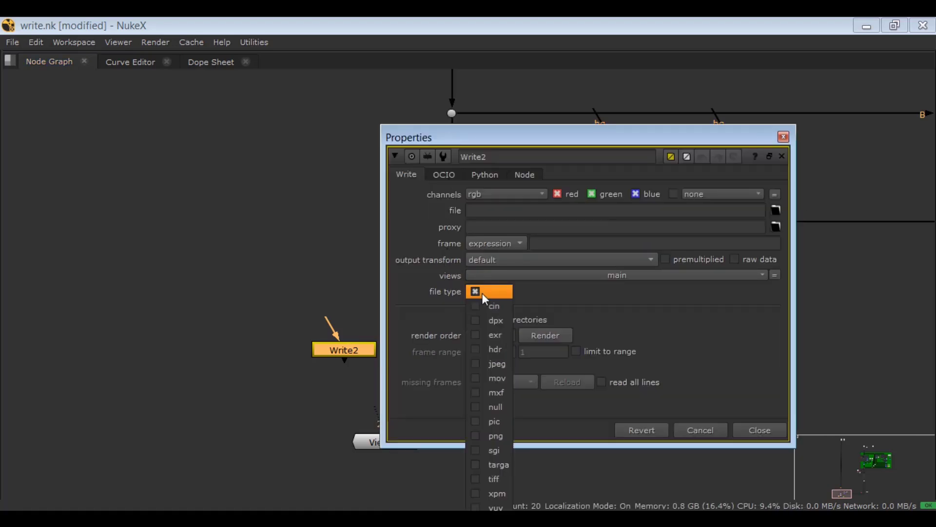
click(437, 301)
click(758, 431)
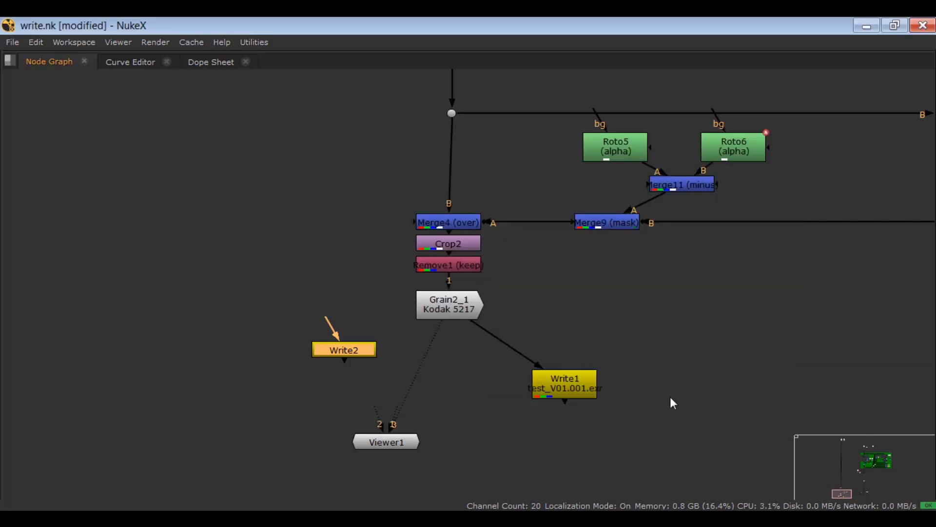
- Inspect the final composite in the enlarged viewer and return to the full workspace layout
key(space)
key(space)
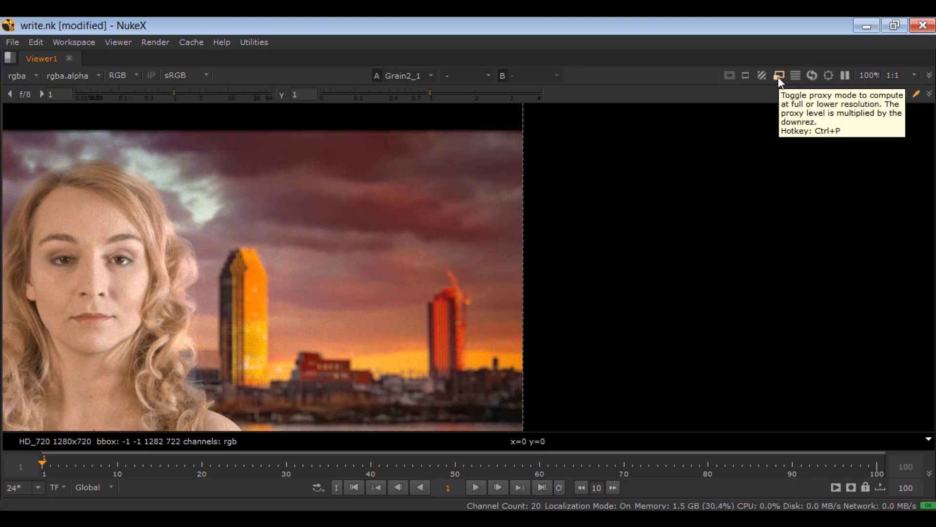
key(space)
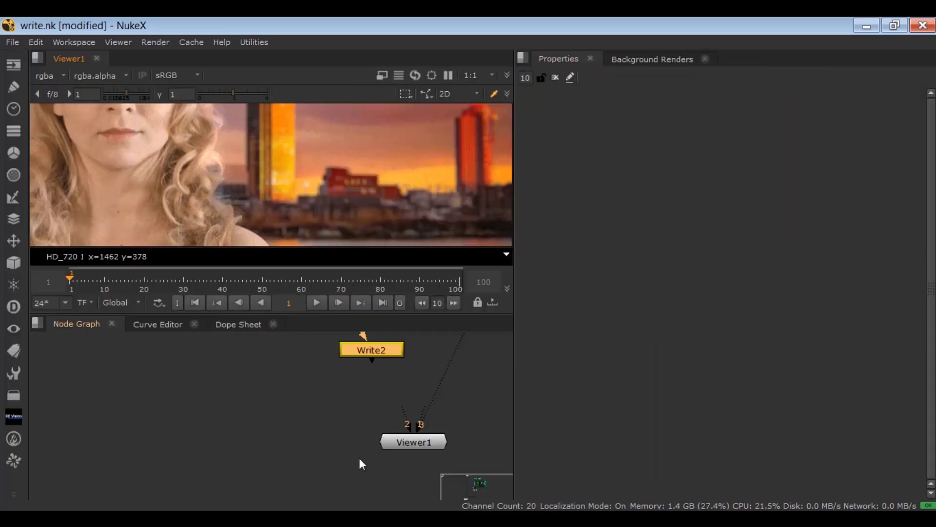
middle_drag(307, 368, 317, 437)
click(307, 428)
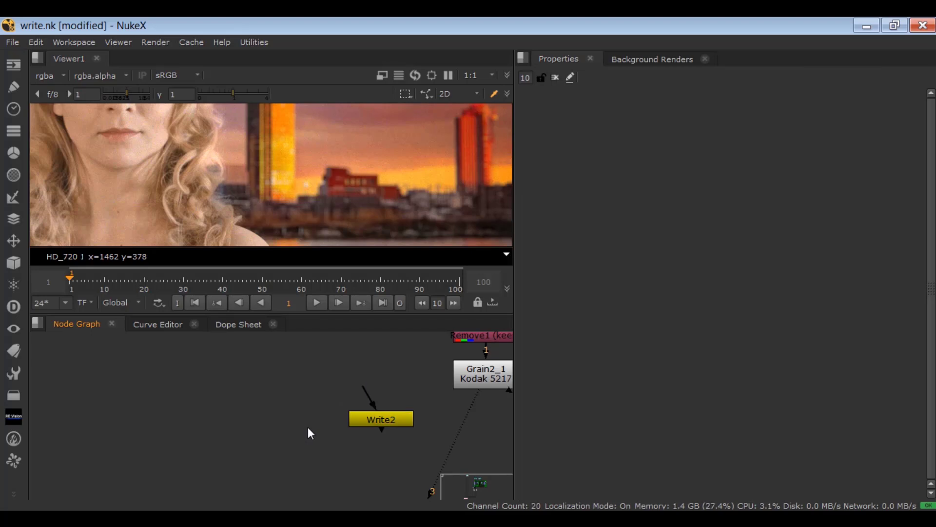
- Examine the whole node tree, including the plates, the Green Screen Key group, the color corrections and the final merge section
key(space)
scroll(308, 426, down, 3)
scroll(382, 260, down, 4)
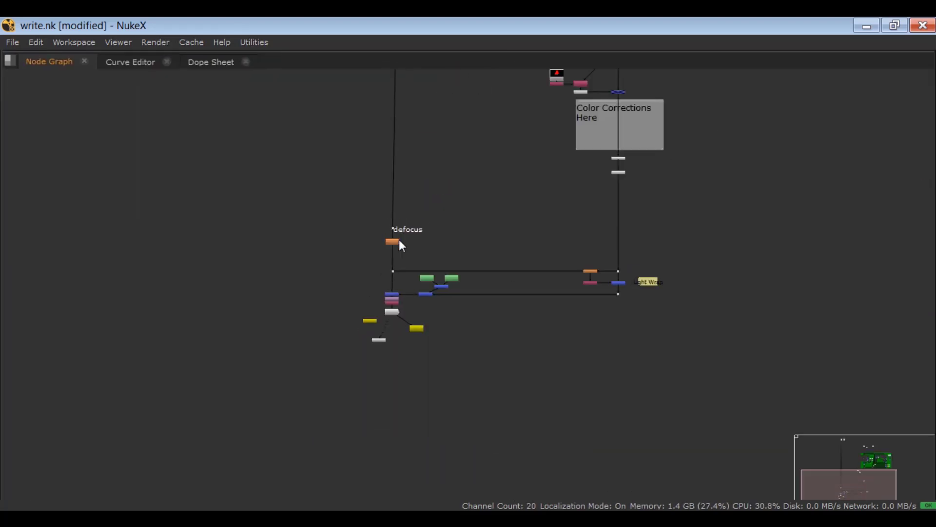
middle_drag(399, 239, 389, 361)
middle_drag(444, 295, 346, 458)
scroll(502, 272, up, 2)
scroll(507, 273, up, 1)
middle_drag(512, 274, 474, 359)
drag(624, 197, 475, 275)
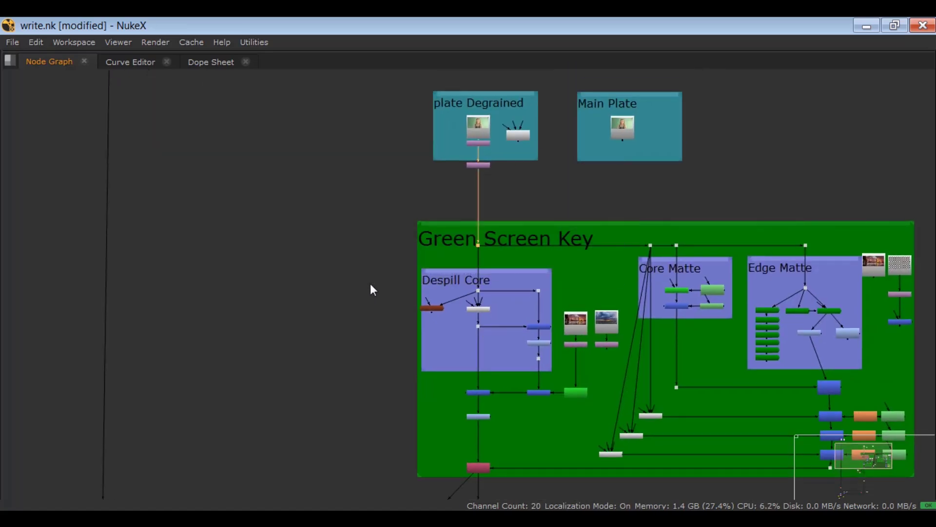
scroll(361, 283, down, 3)
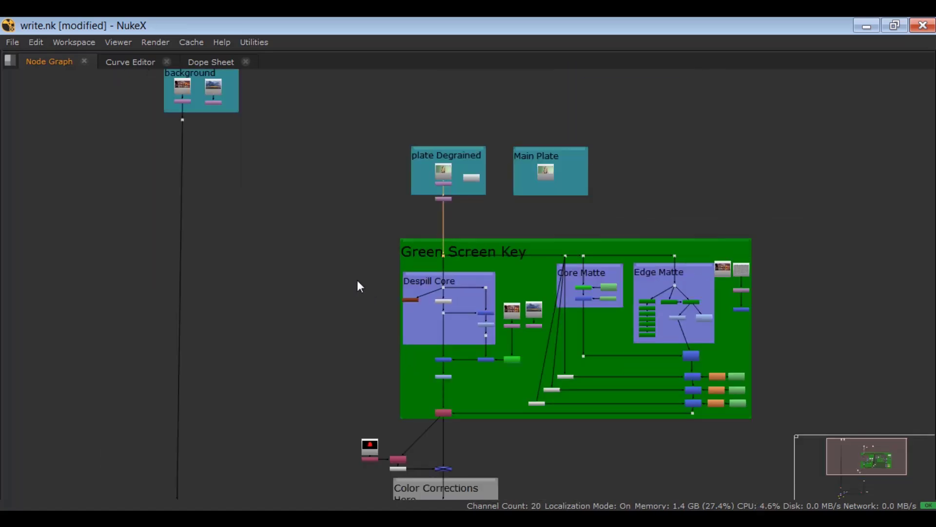
middle_drag(348, 298, 359, 227)
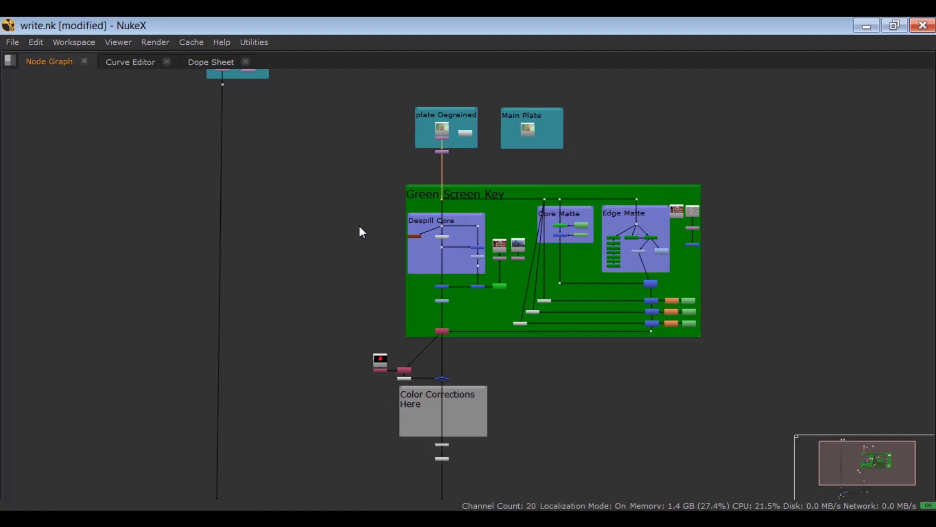
middle_drag(359, 228, 361, 90)
middle_drag(267, 291, 338, 245)
scroll(113, 401, up, 3)
- Examine the composite's hair and shoulder edges up close in the viewer
key(space)
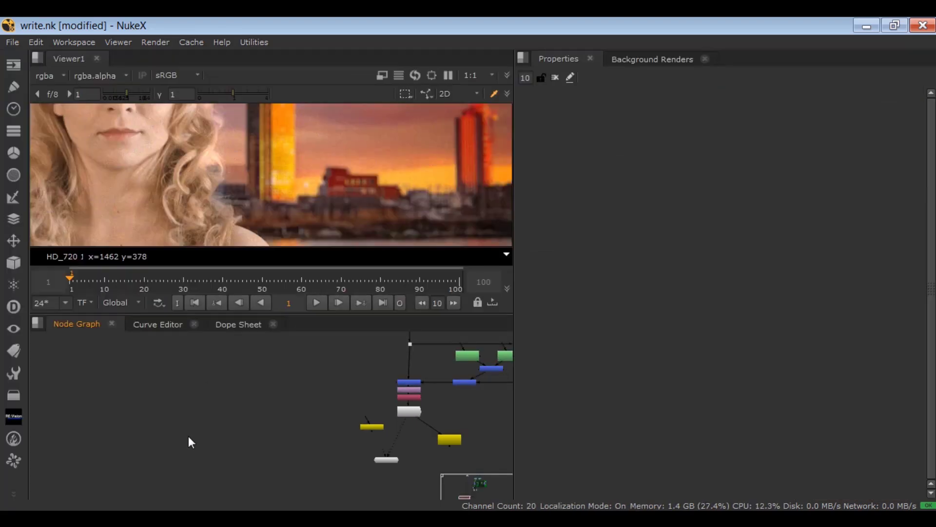
scroll(322, 195, up, 5)
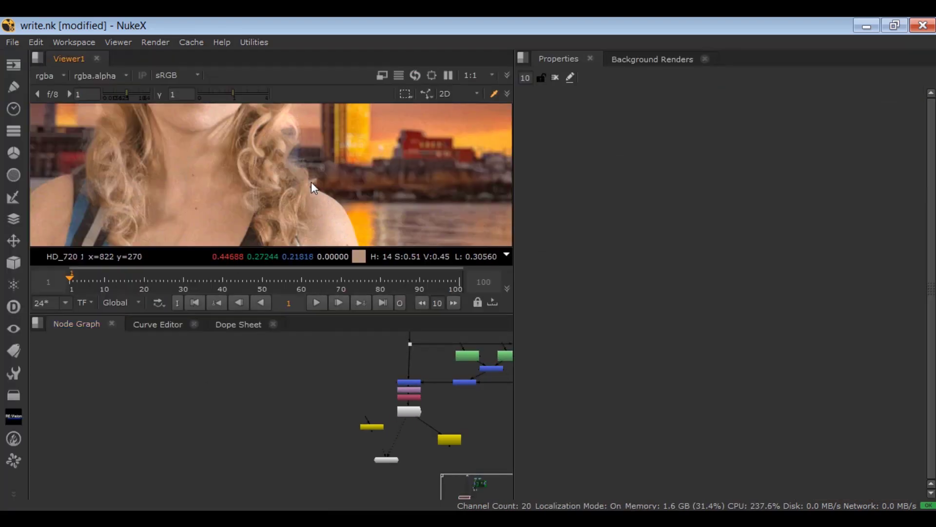
scroll(309, 178, down, 5)
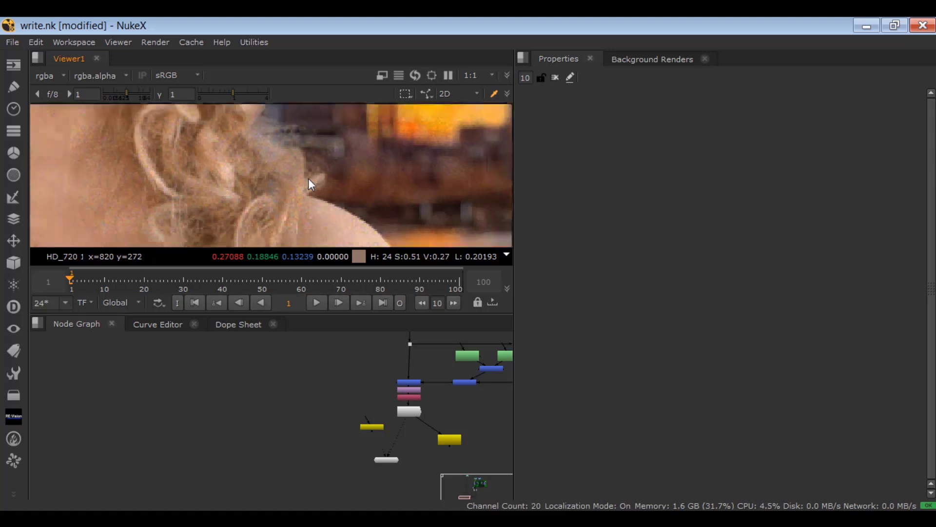
scroll(182, 189, up, 4)
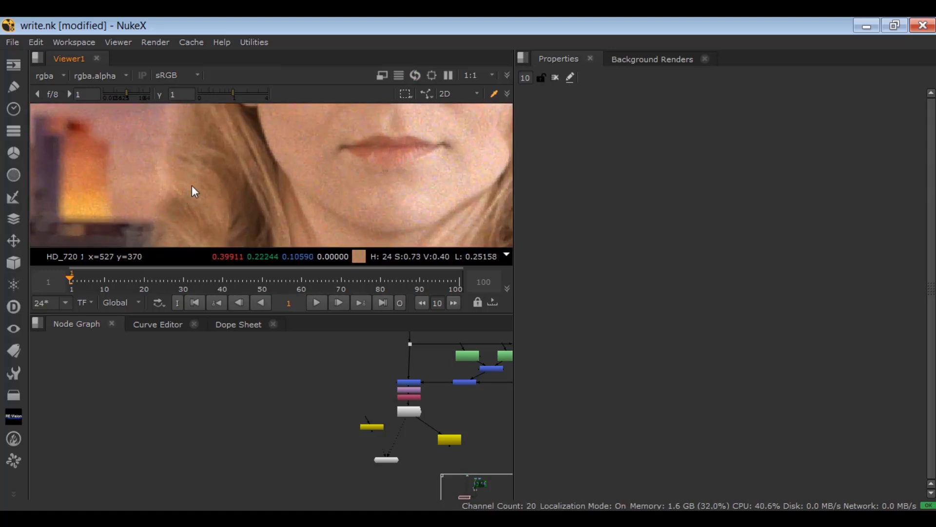
middle_drag(192, 185, 293, 66)
scroll(175, 192, up, 3)
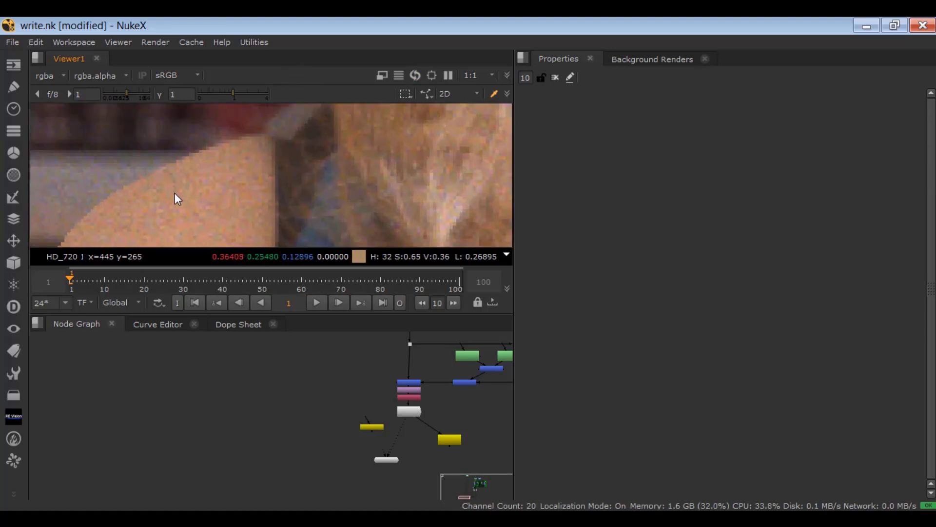
scroll(175, 195, down, 4)
scroll(265, 229, down, 2)
- Display the output of Reformat1 in the plate Degrained backdrop through viewer input 1
middle_drag(349, 334, 325, 428)
middle_drag(317, 347, 306, 428)
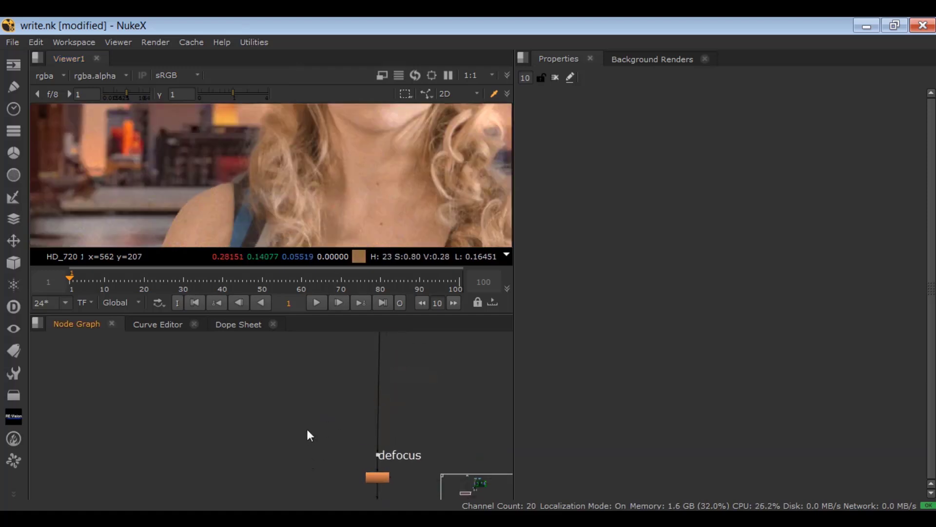
scroll(309, 384, down, 4)
middle_drag(306, 341, 315, 458)
scroll(343, 383, up, 3)
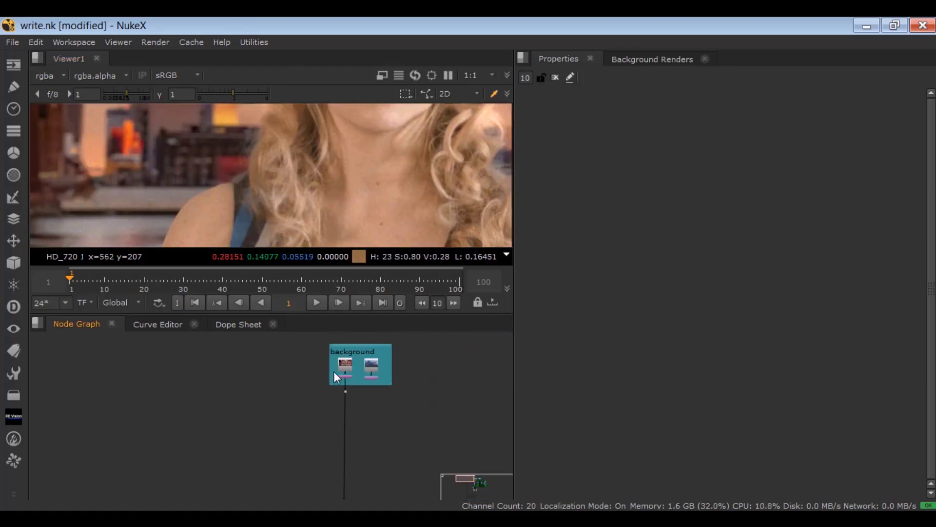
middle_drag(249, 372, 211, 368)
middle_drag(441, 425, 248, 386)
scroll(335, 382, up, 4)
middle_drag(285, 423, 274, 378)
scroll(274, 378, up, 2)
click(326, 389)
key(1)
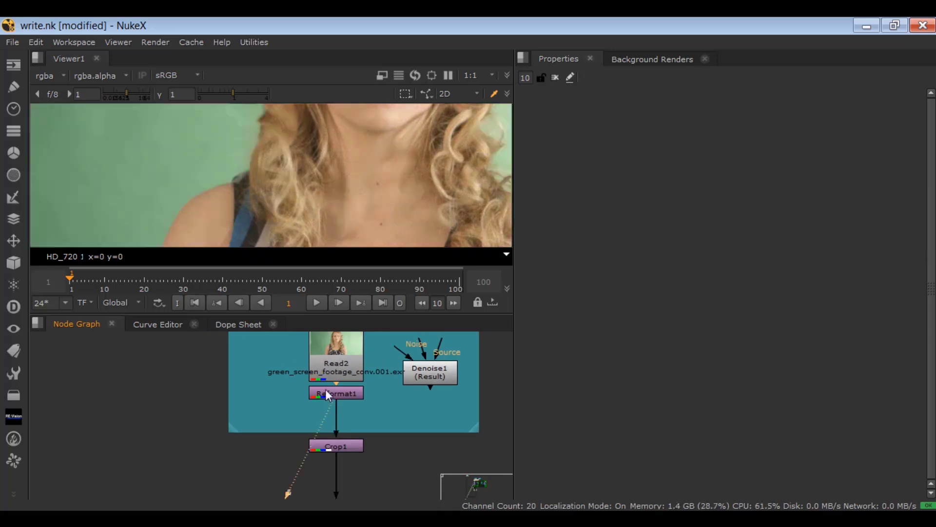
- Examine the green-screen plate in the viewer while switching between viewer inputs 1 and 2
scroll(238, 191, up, 3)
scroll(247, 198, down, 4)
scroll(247, 197, down, 3)
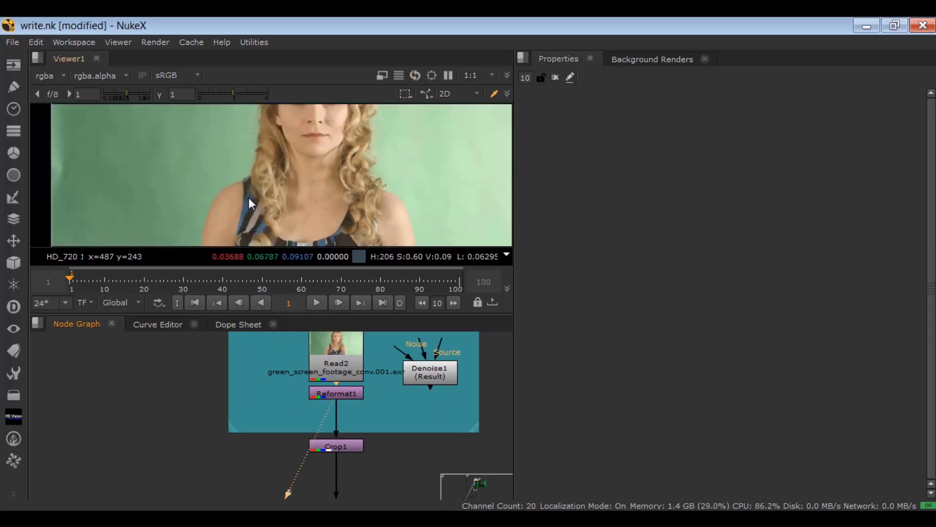
key(2)
key(1)
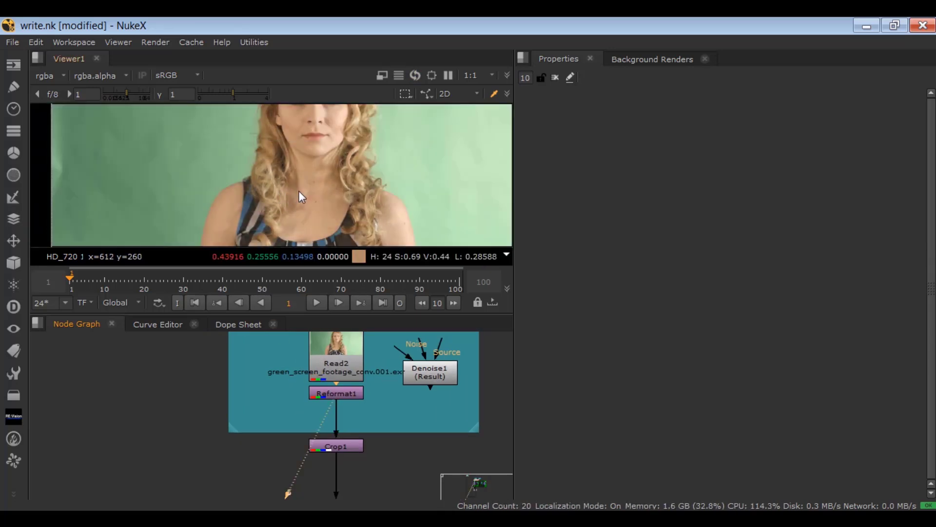
key(2)
key(1)
key(2)
- Add another Write node by searching for "writ" in the node search, and place it to the left of Write2
key(space)
scroll(211, 373, down, 6)
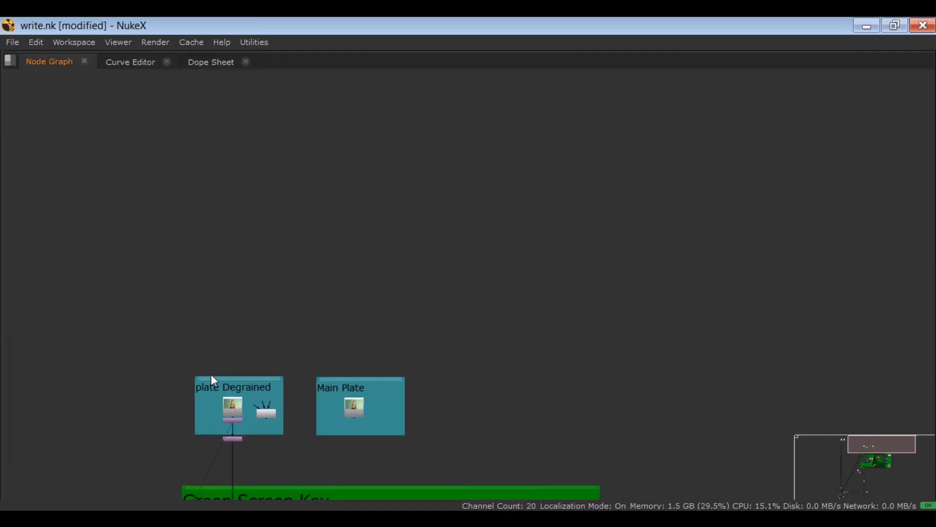
middle_drag(211, 374, 404, 113)
middle_drag(264, 410, 372, 148)
scroll(370, 291, up, 1)
scroll(370, 291, up, 5)
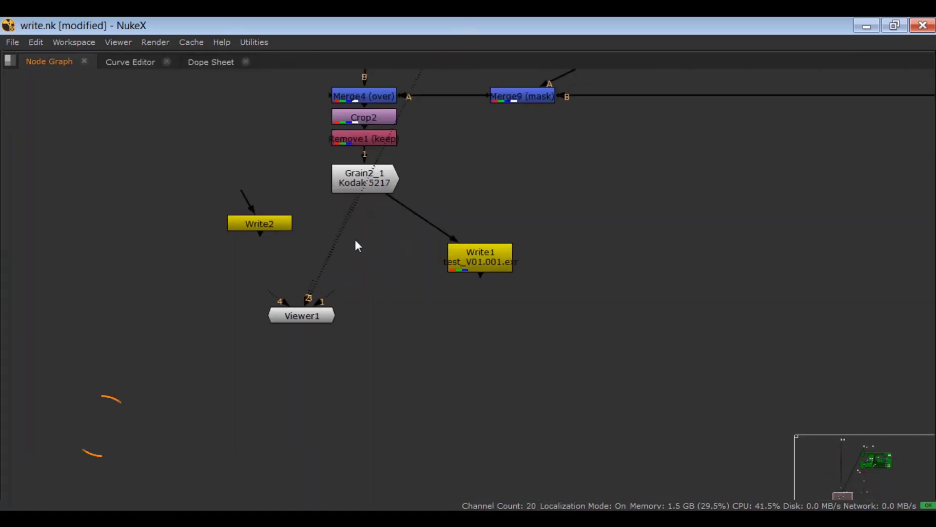
drag(255, 261, 276, 269)
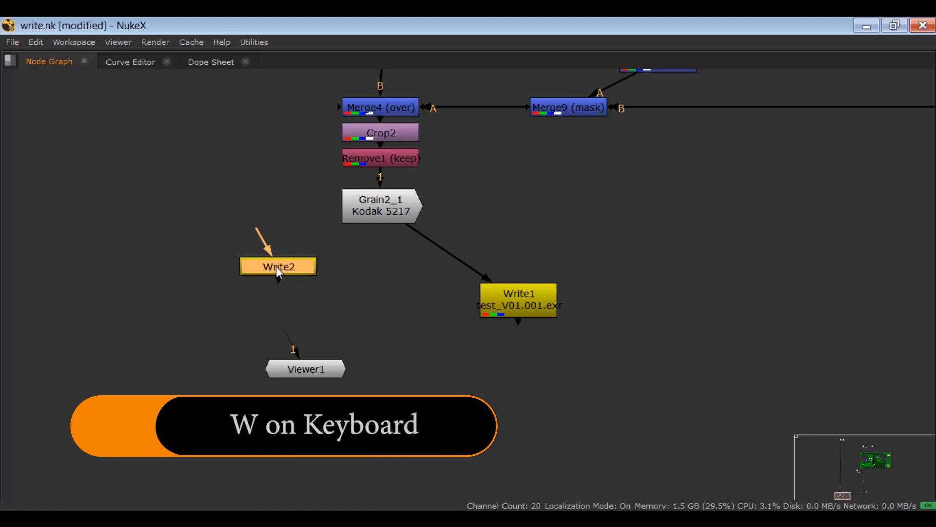
click(267, 303)
key(Tab)
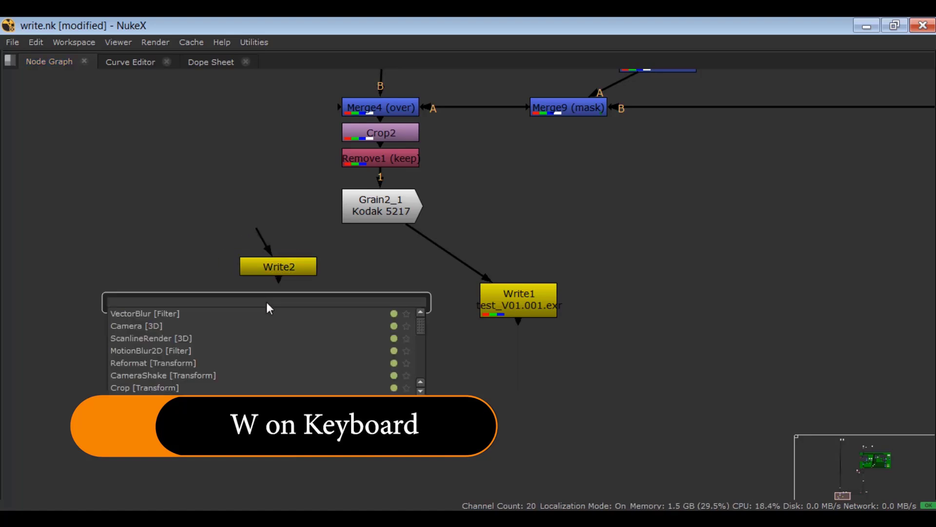
text(writ)
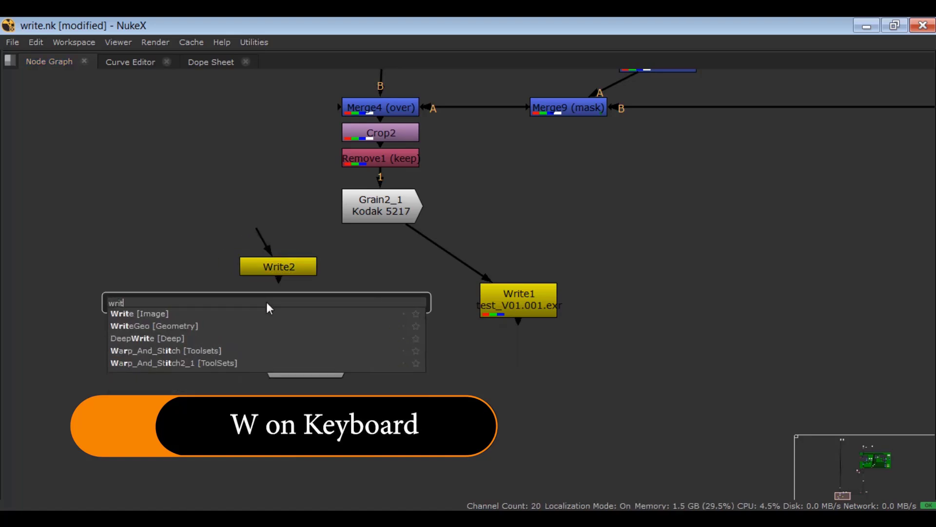
key(Down)
key(Return)
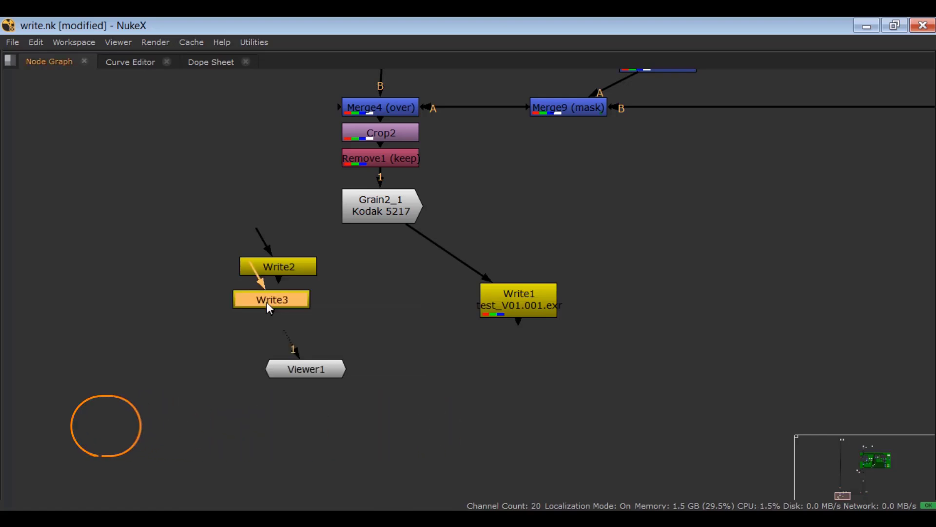
drag(266, 303, 153, 265)
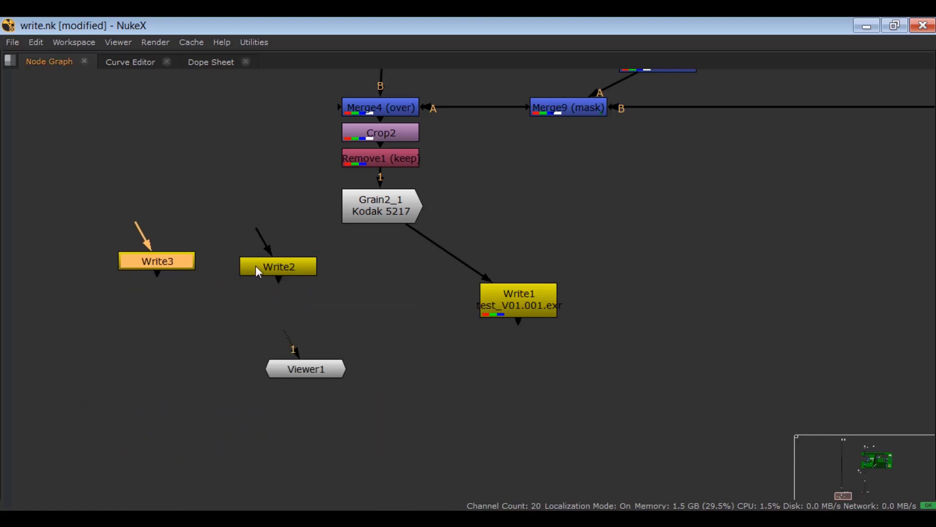
- Disconnect Write1 from Grain2_1, then place Write2 directly below Grain2_1 and connect it to that node's output
drag(256, 266, 312, 295)
drag(329, 254, 453, 225)
drag(327, 303, 369, 294)
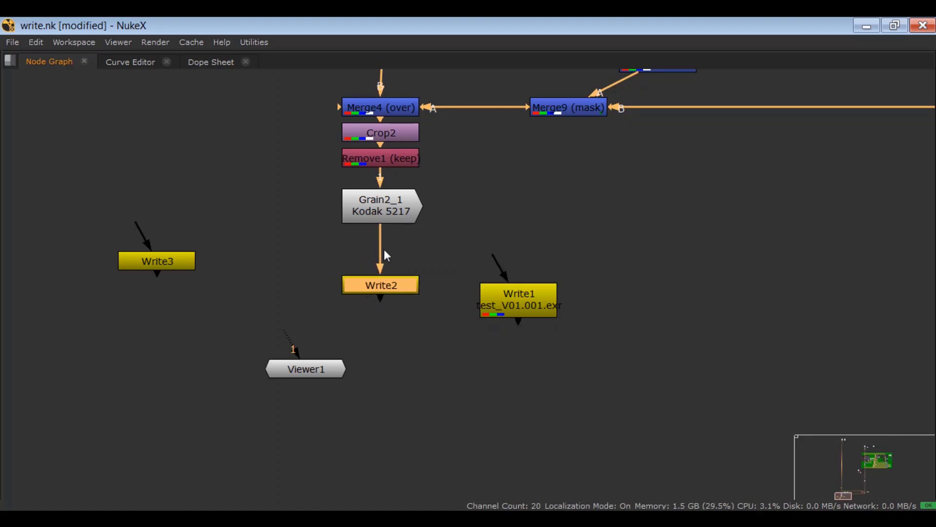
- Move the Write3 node up the tree, beside the pipe just below Defocus1
scroll(424, 157, down, 5)
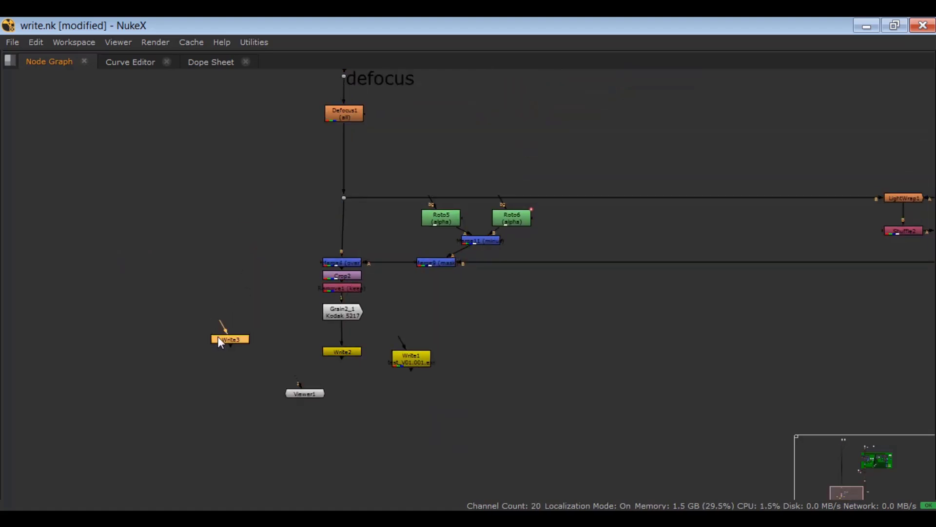
drag(218, 335, 288, 162)
scroll(293, 165, up, 5)
click(471, 153)
middle_drag(472, 155, 446, 346)
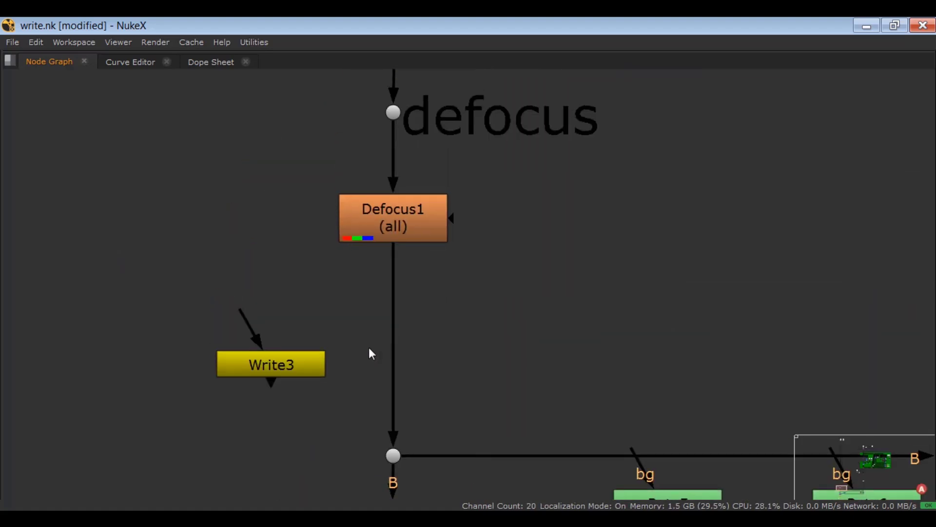
- Insert the Write3 node into the pipe directly below Defocus1
drag(266, 359, 358, 327)
- Examine the branch feeding Write3, following its pipe up to the background plates and back down to Defocus1
scroll(278, 361, down, 6)
middle_drag(302, 234, 320, 353)
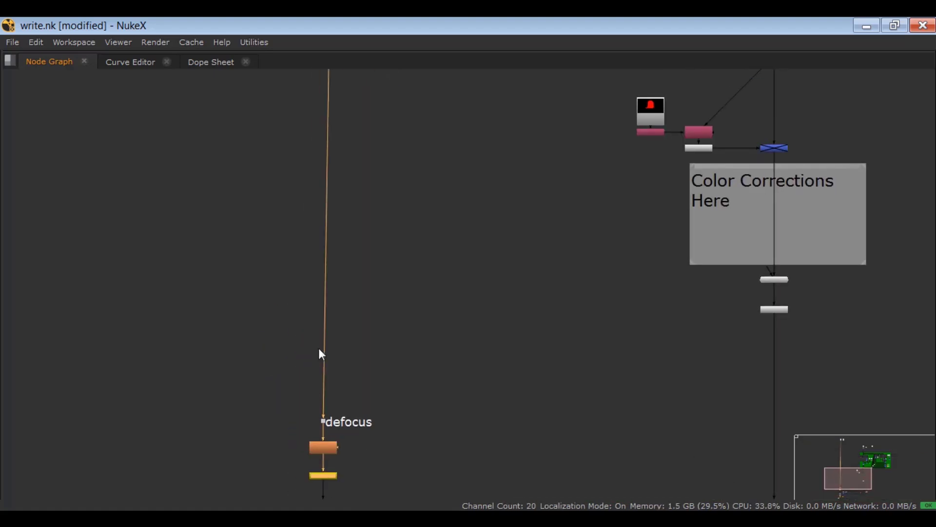
scroll(317, 354, down, 3)
middle_drag(318, 248, 334, 388)
middle_drag(336, 224, 345, 301)
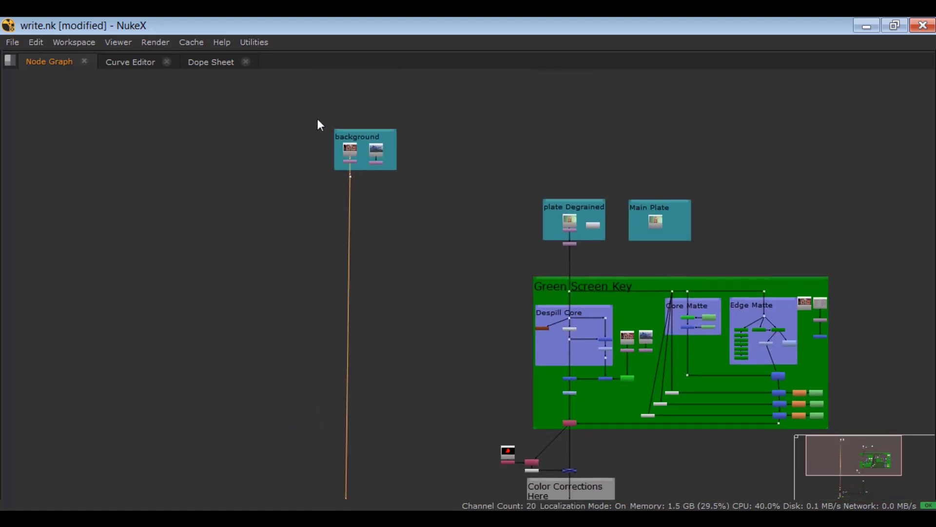
middle_drag(353, 254, 349, 172)
middle_drag(332, 288, 332, 193)
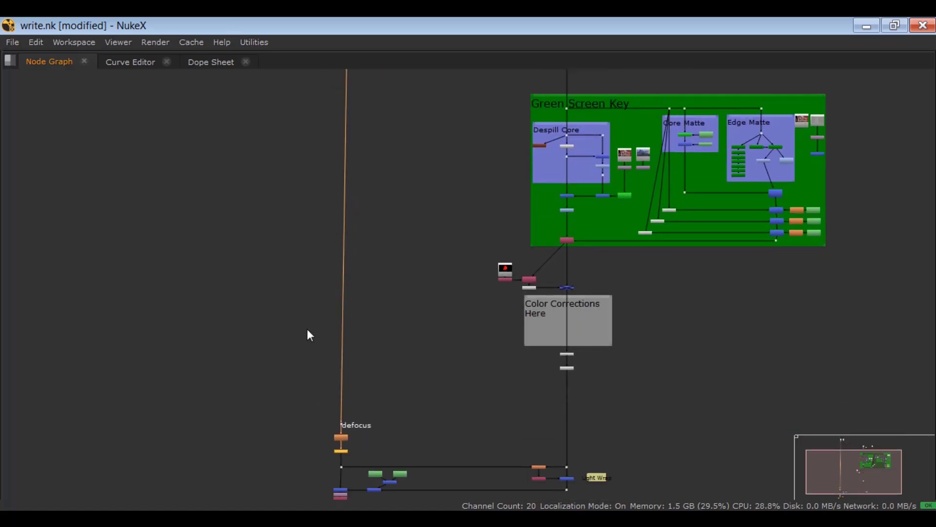
middle_drag(322, 474, 308, 382)
scroll(308, 382, up, 8)
scroll(332, 295, up, 1)
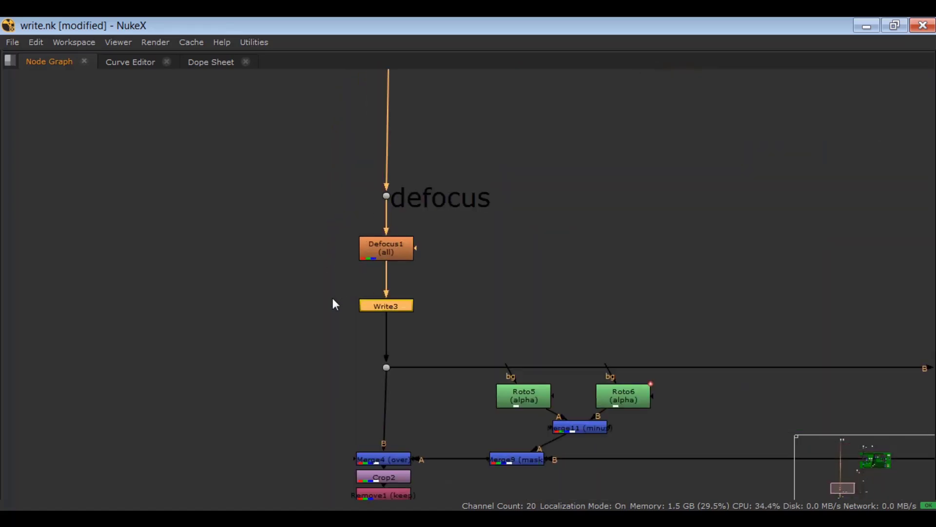
- Open the Write3 node's properties and review the available frame modes and output transform options
double_click(382, 307)
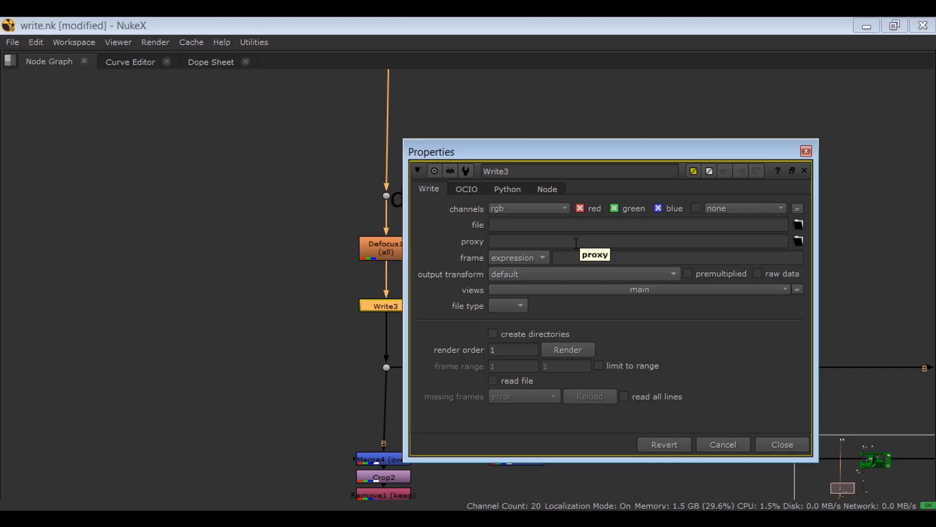
click(524, 256)
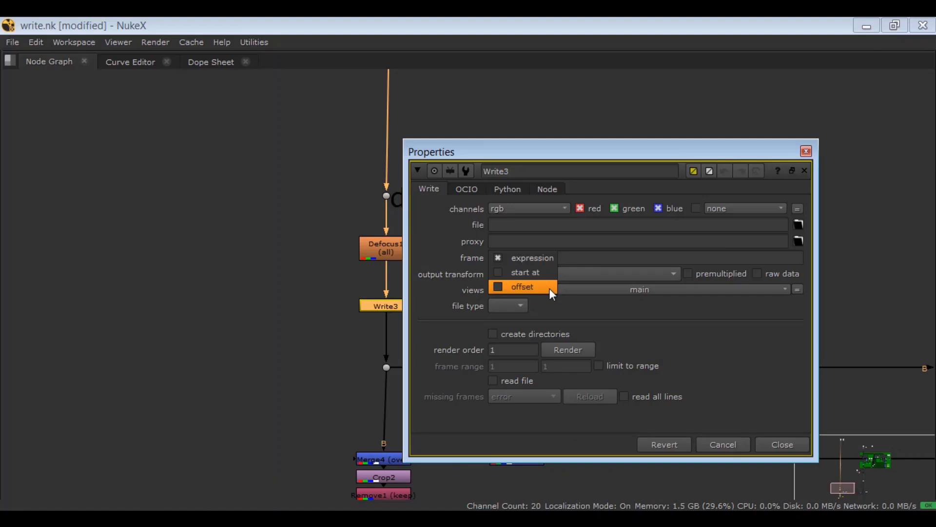
click(442, 300)
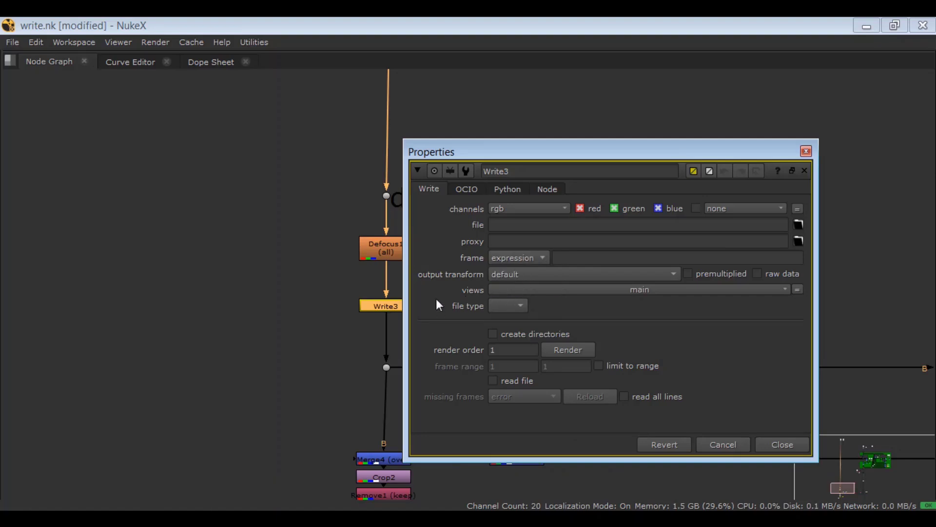
click(505, 275)
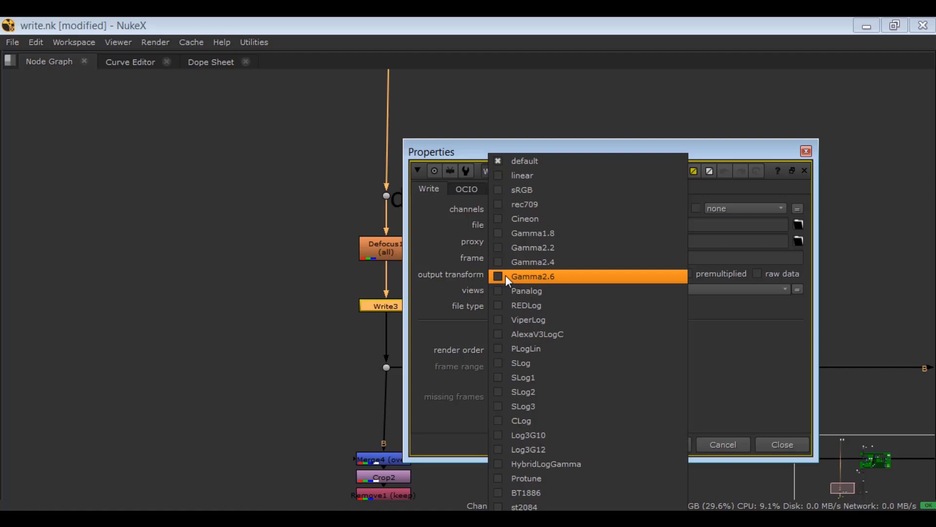
click(443, 281)
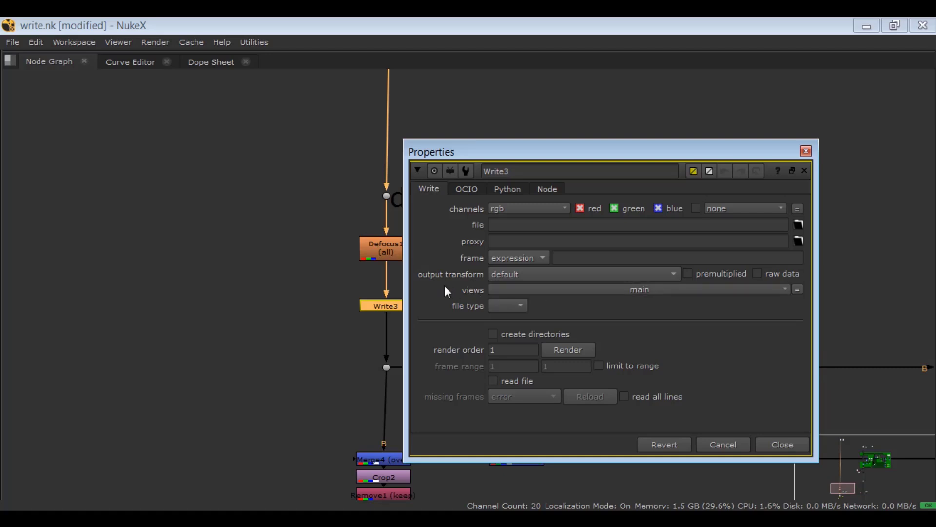
- Review the available file types for Write3, moving its properties window up so the whole list fits on screen
click(502, 307)
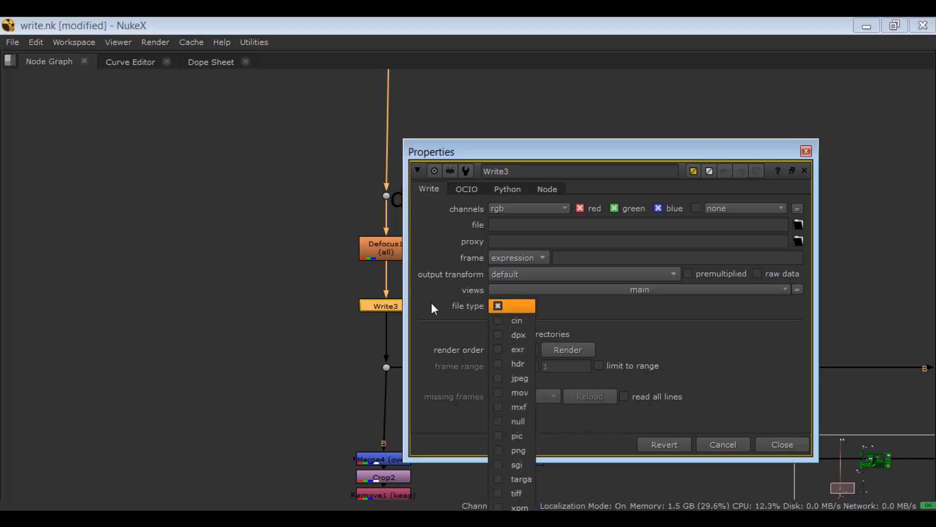
click(504, 146)
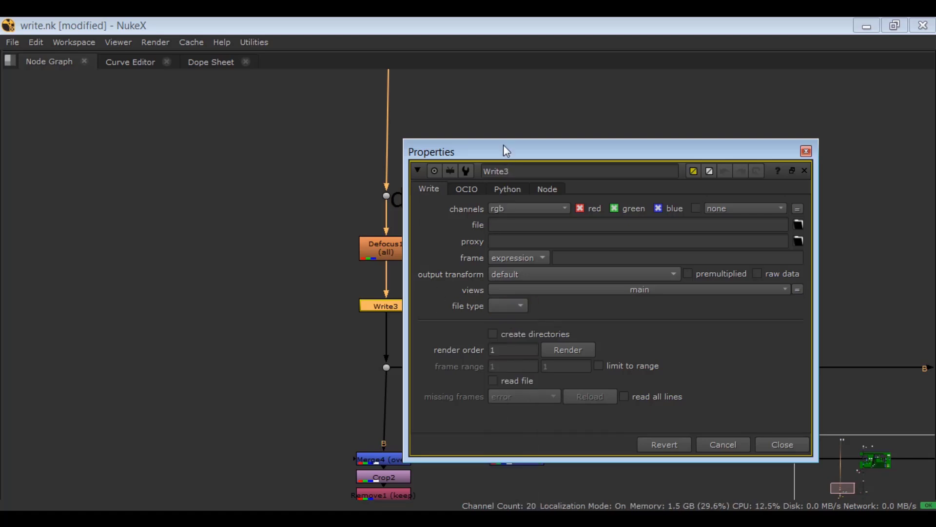
drag(500, 146, 483, 75)
click(479, 235)
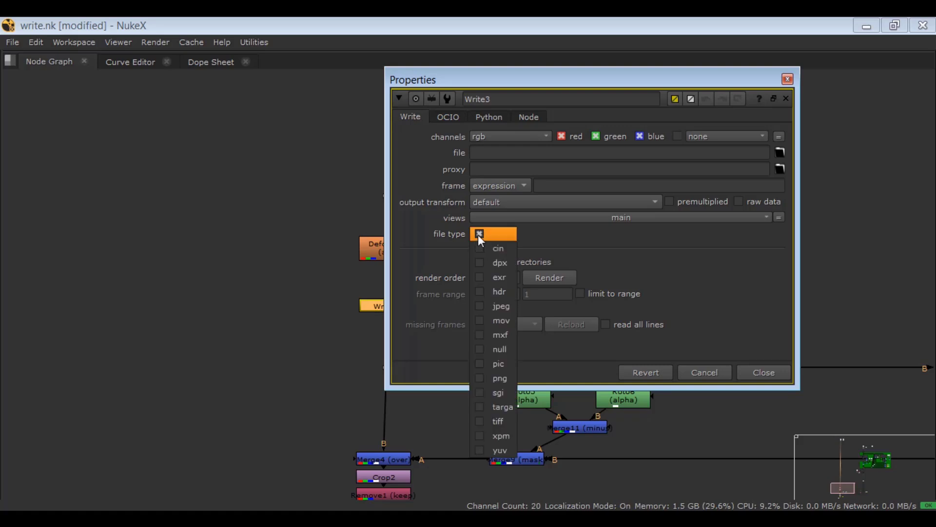
click(429, 263)
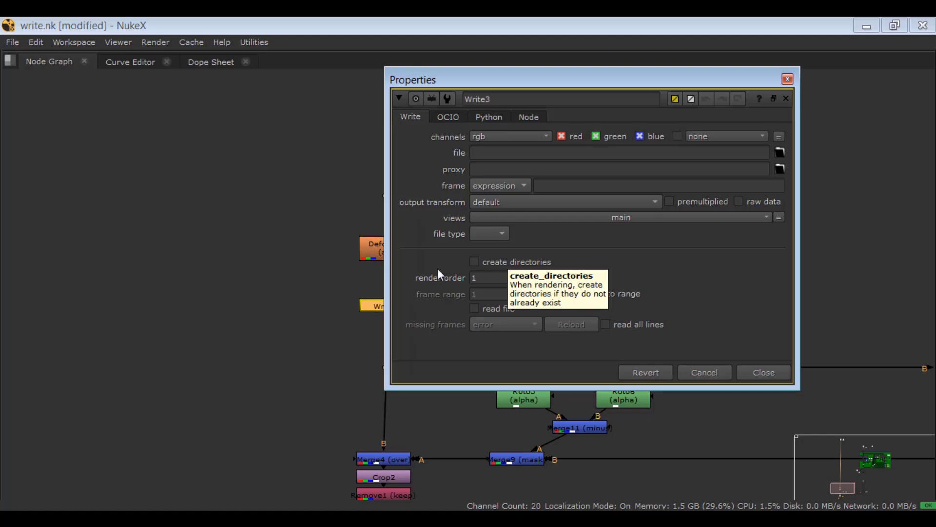
- Examine Write3's render order field and its OCIO and Python settings
click(488, 277)
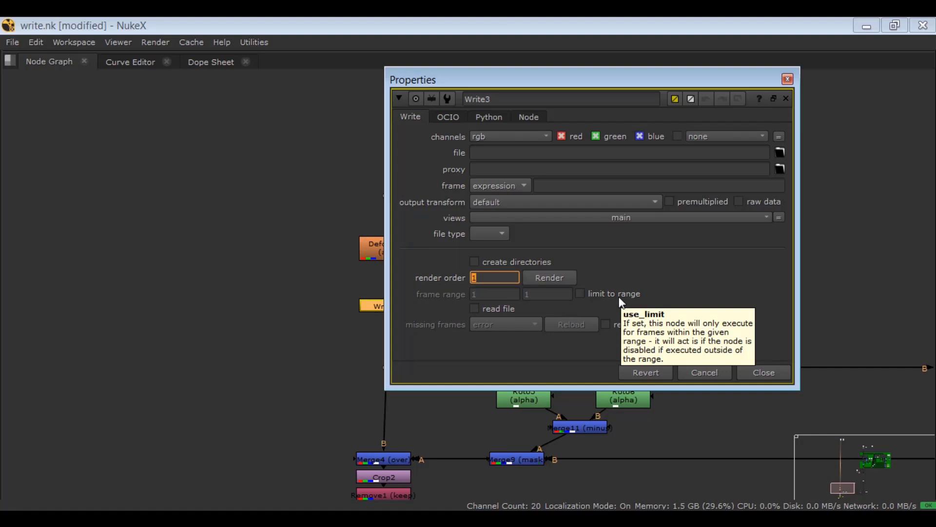
click(448, 116)
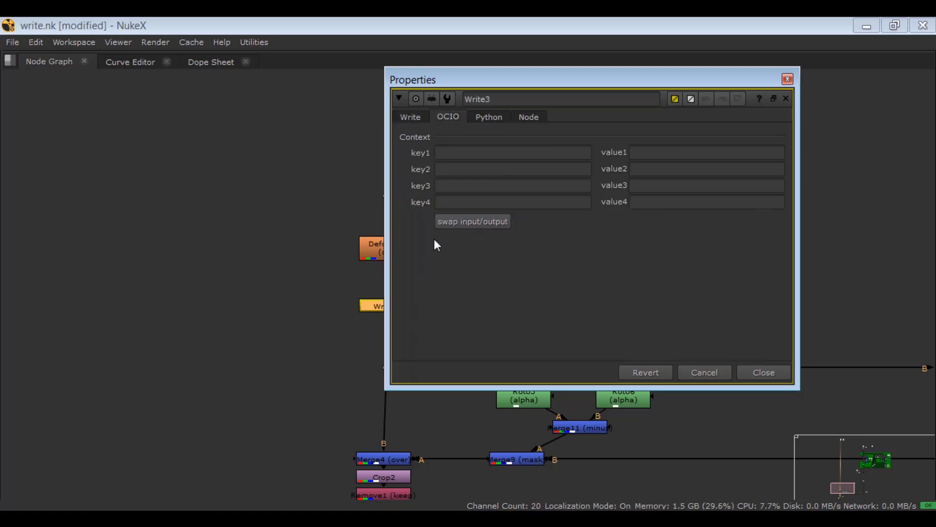
click(476, 116)
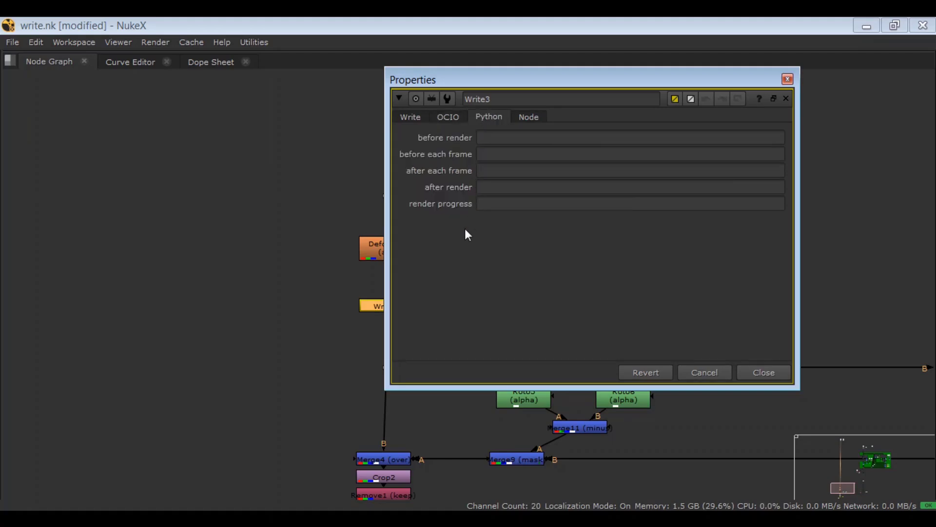
- Try "render is done" as Write3's after-render Python entry, clear it again, and return to the main Write settings
click(490, 188)
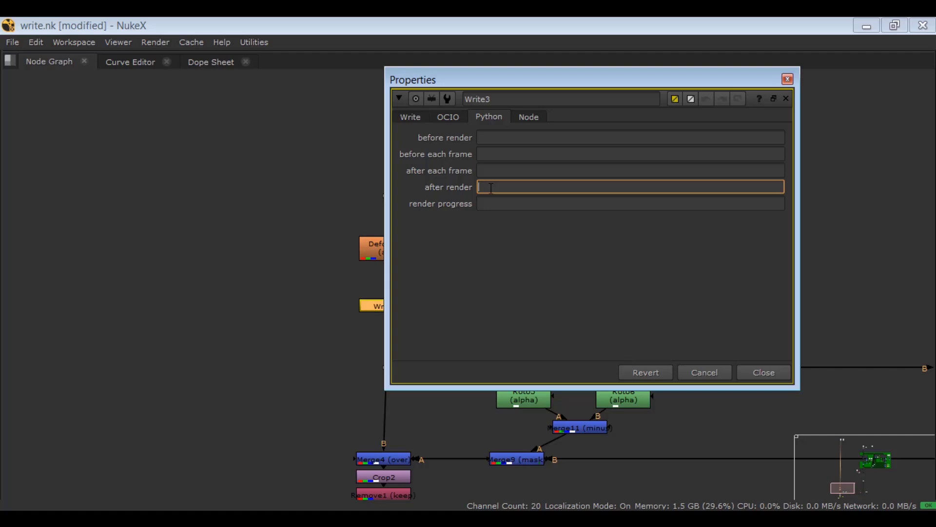
text(render is done)
click(479, 227)
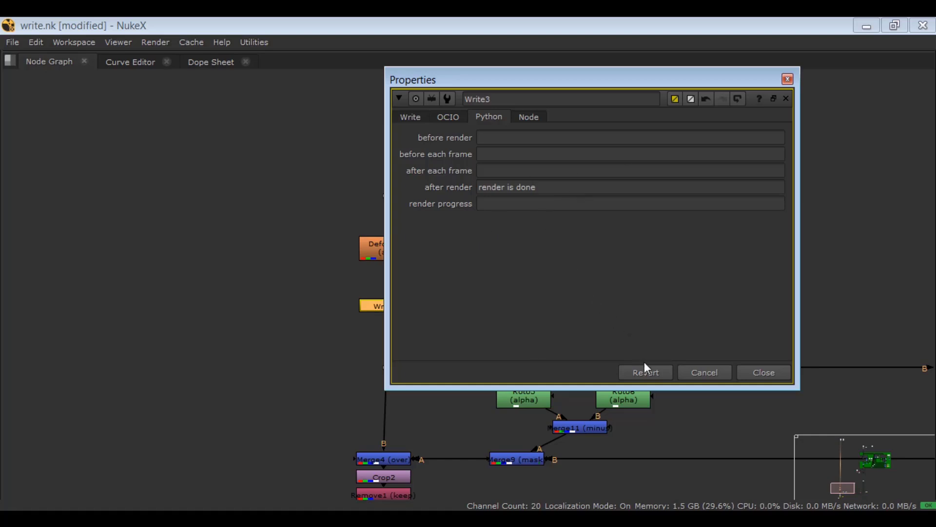
click(560, 171)
click(554, 187)
key(ctrl+a)
key(BackSpace)
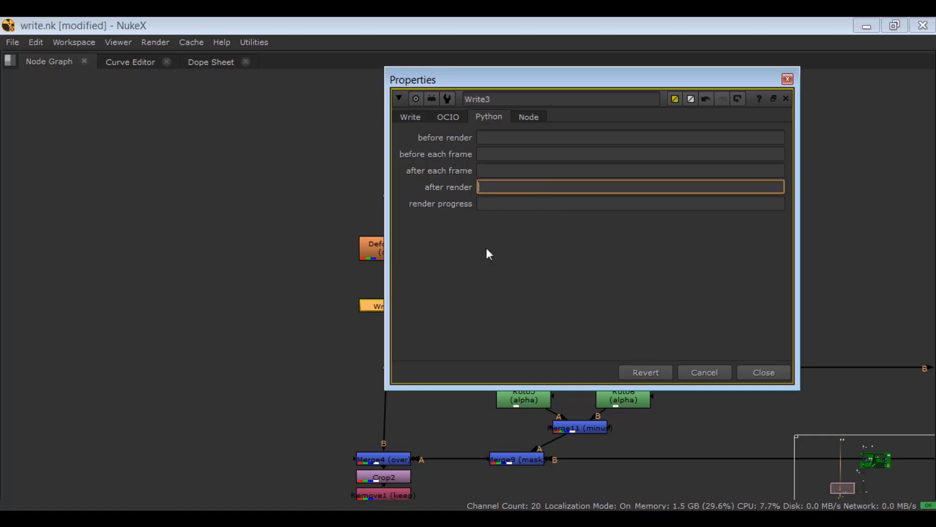
click(411, 117)
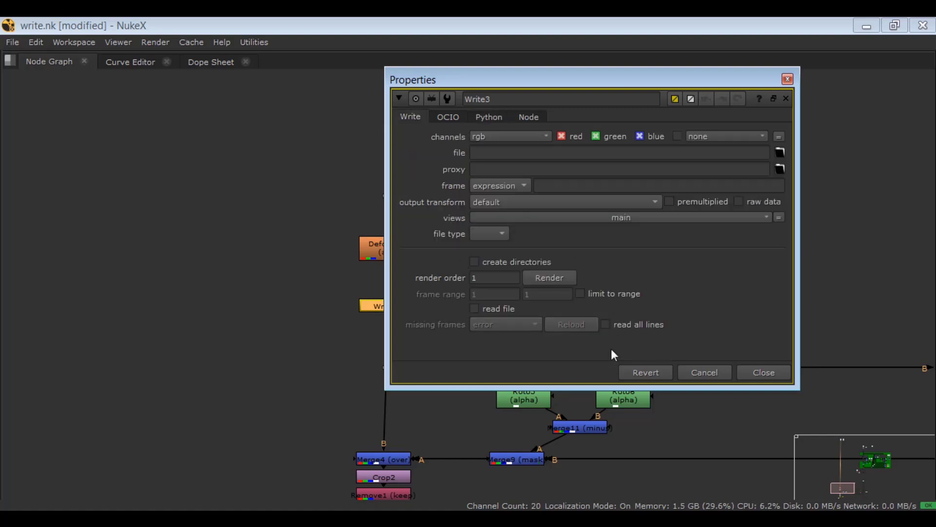